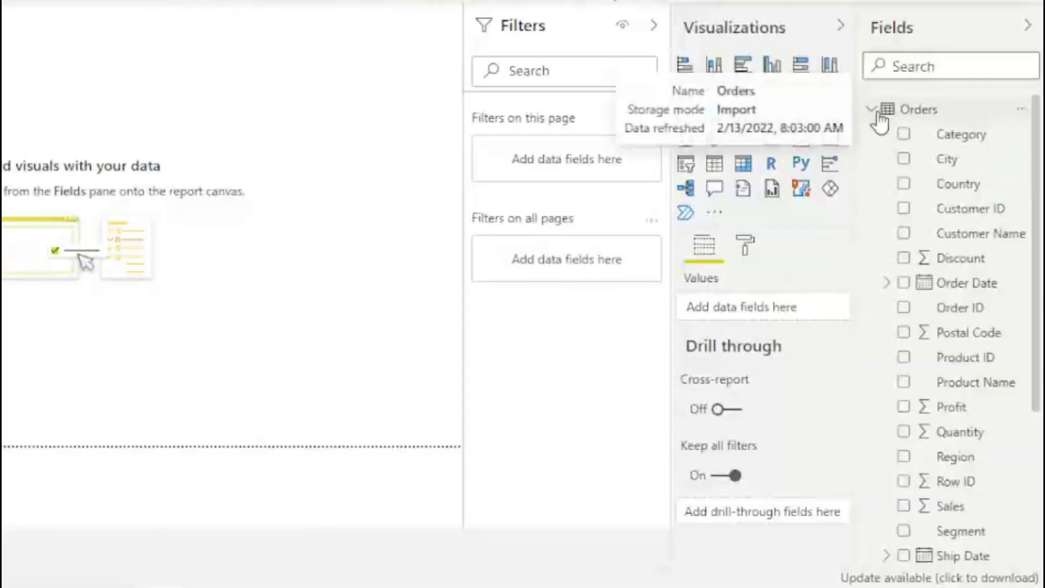
# Collapse the People and Returns field lists, expand Orders, and switch to Model view
pyautogui.click(922, 207)
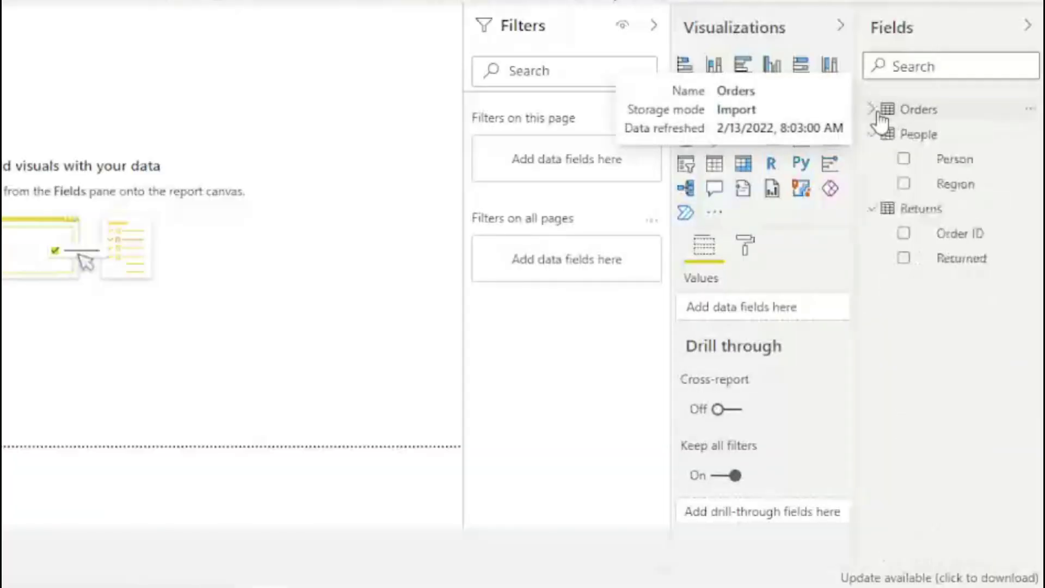
pyautogui.click(874, 141)
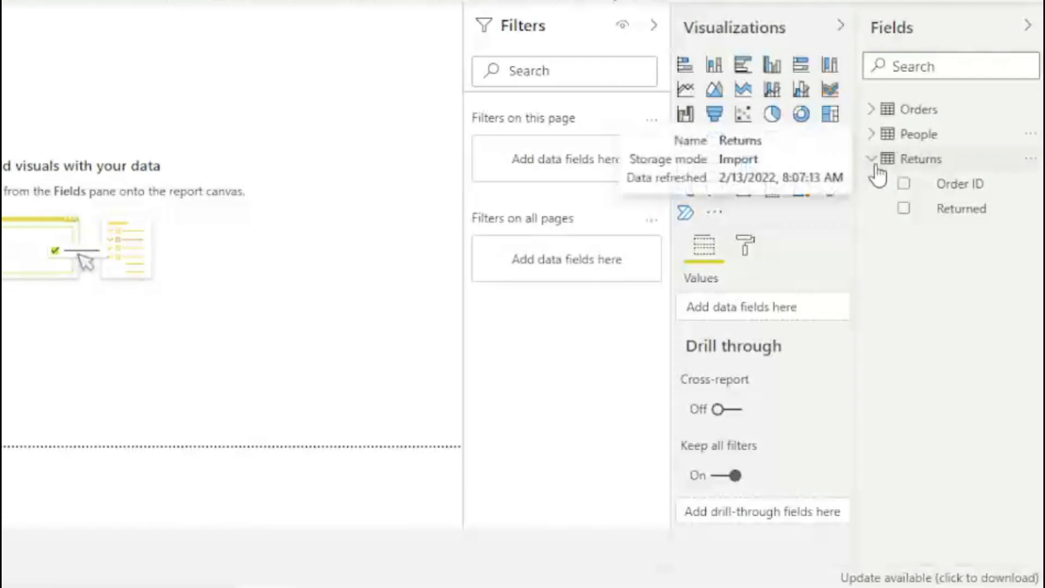
pyautogui.click(876, 162)
pyautogui.click(871, 110)
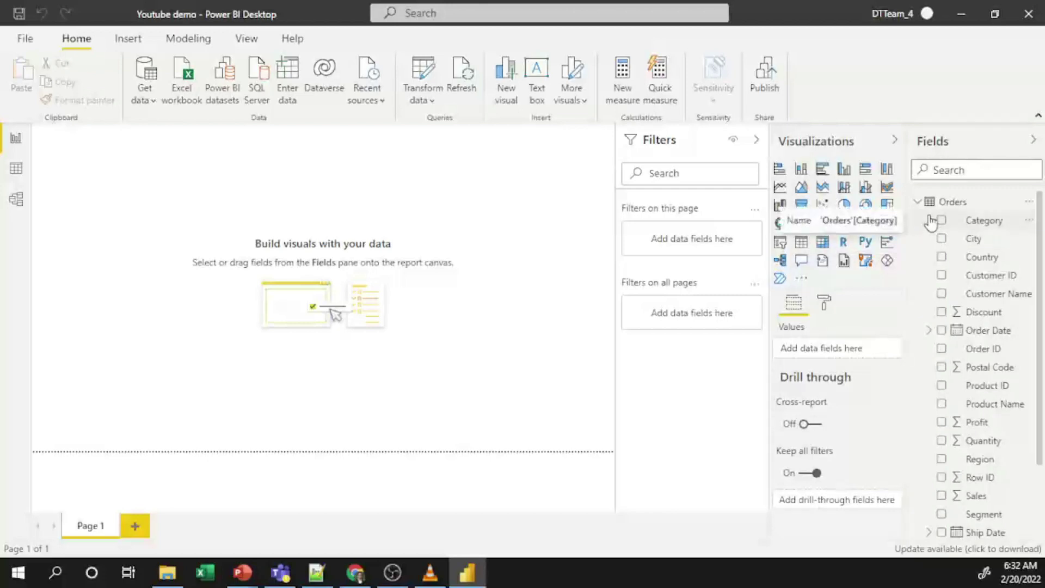
pyautogui.click(13, 202)
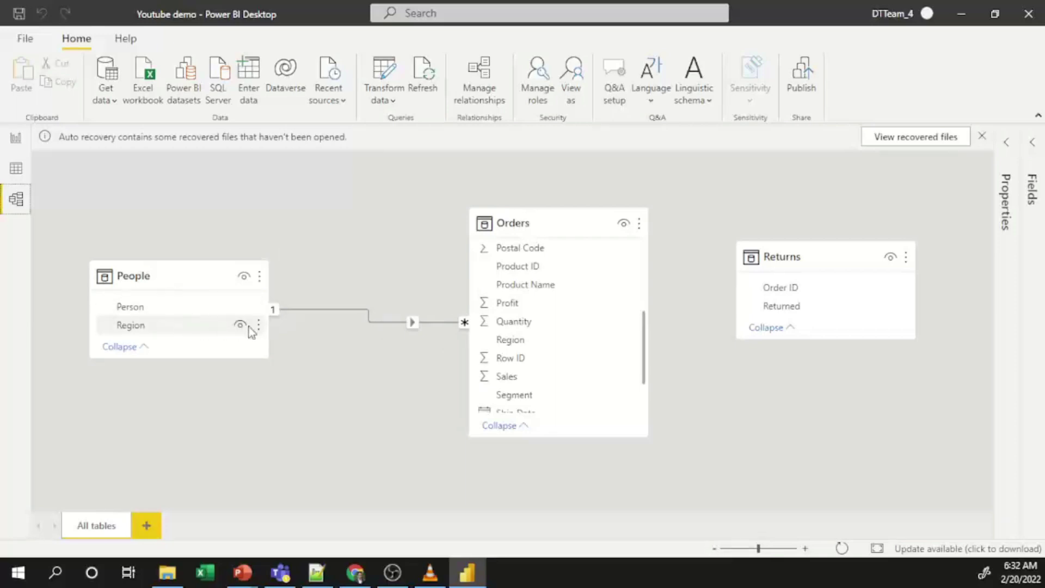
# Open the People–Orders relationship properties, keeping Many to one cardinality, and shift the dialog right
pyautogui.rightClick(414, 327)
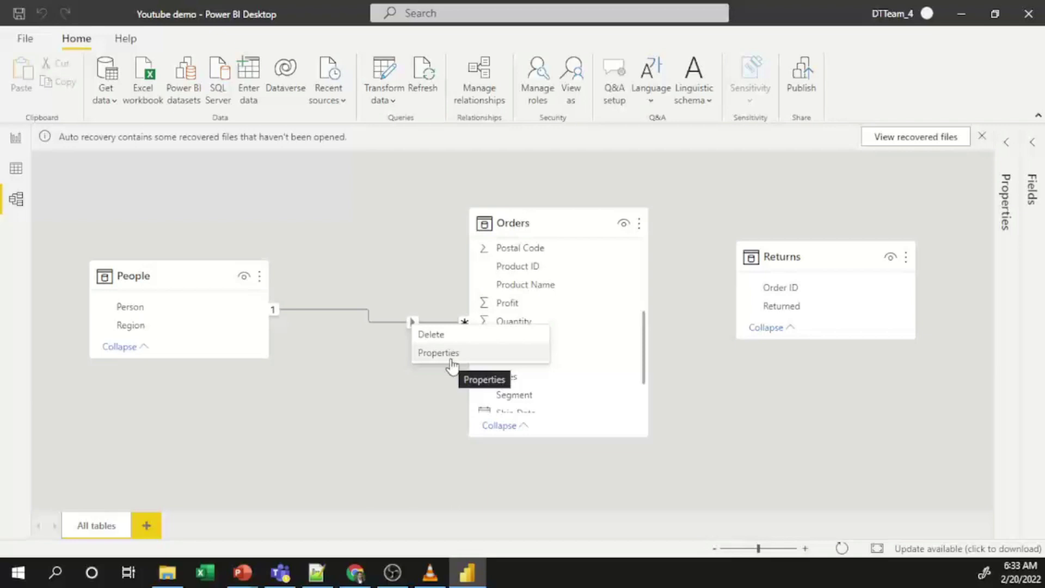
pyautogui.click(451, 360)
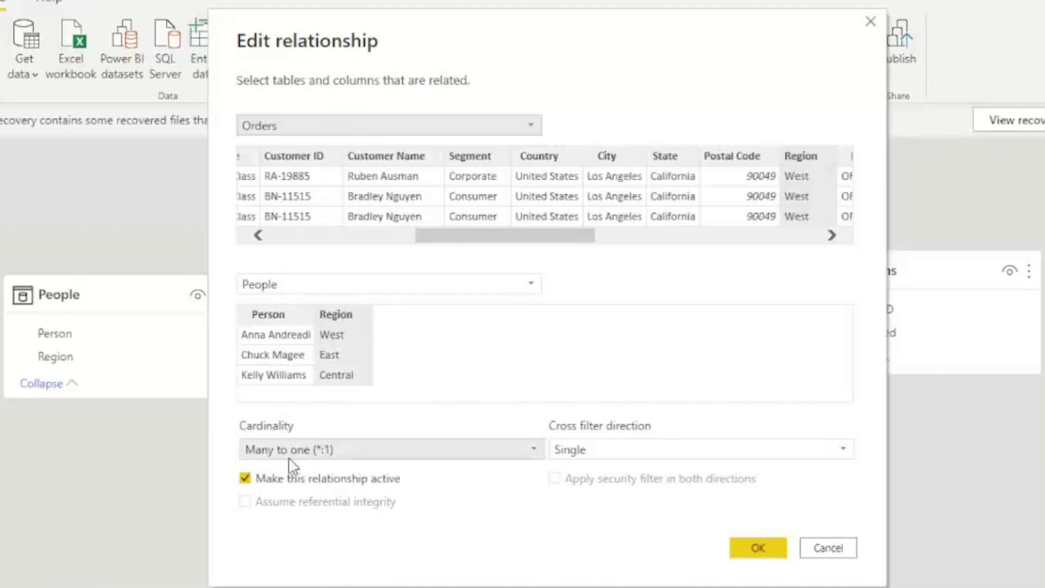
pyautogui.click(385, 449)
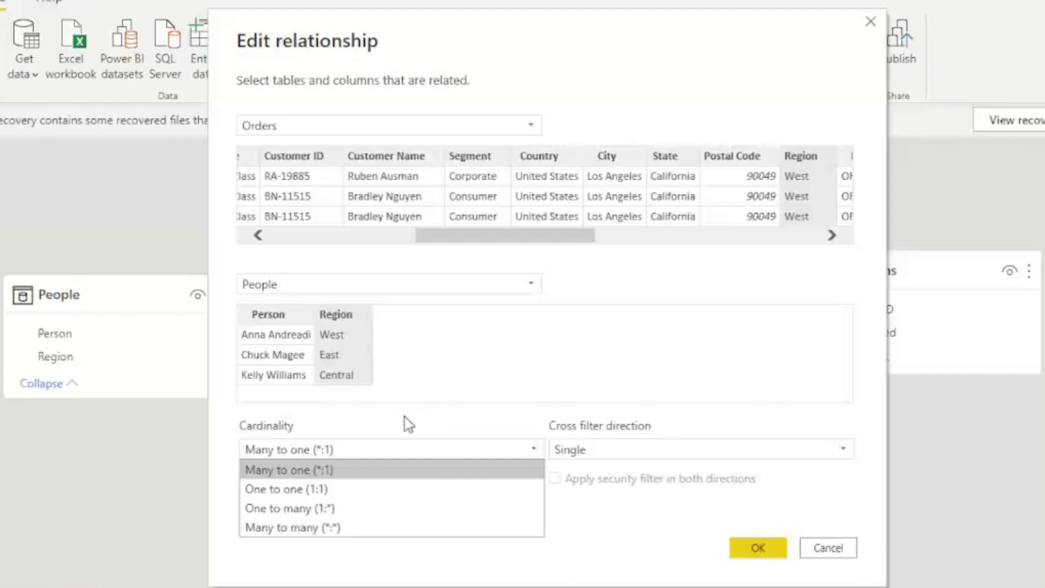
pyautogui.click(874, 431)
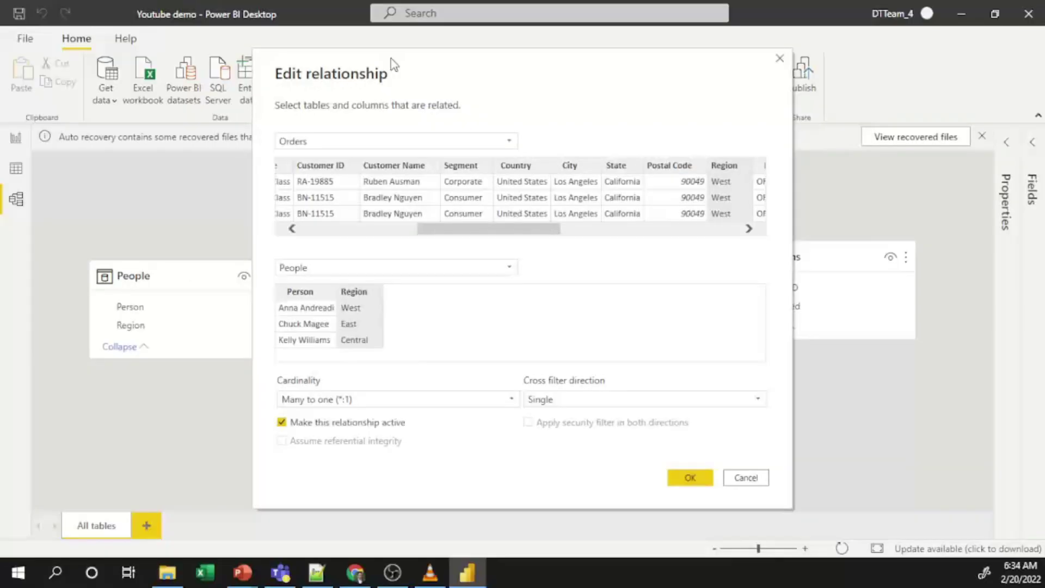
pyautogui.moveTo(387, 28); pyautogui.dragTo(604, 5)
pyautogui.moveTo(567, 45); pyautogui.dragTo(603, 48)
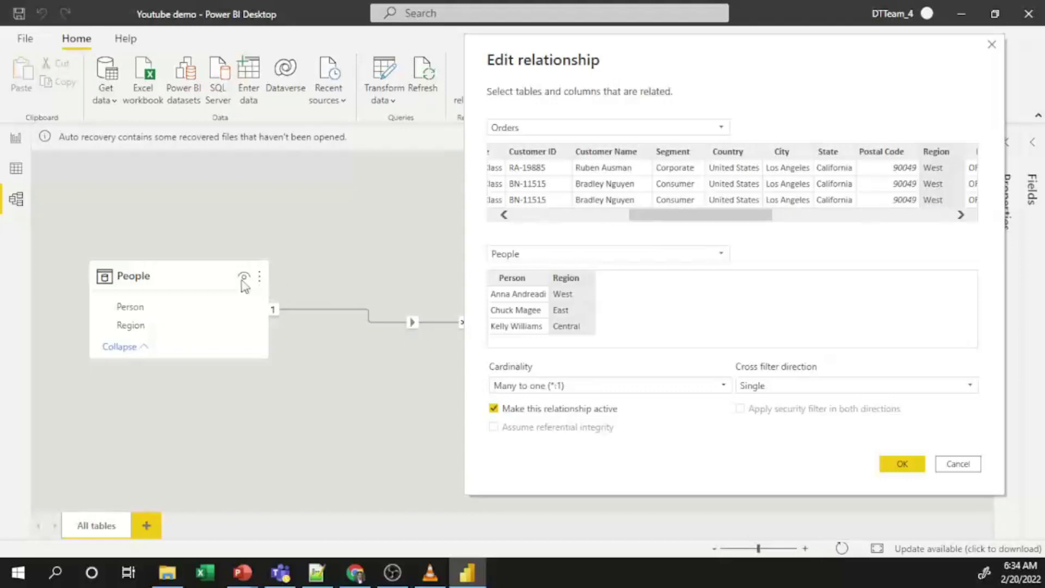
# Set the People–Orders relationship's cross filter direction to Both
pyautogui.click(957, 468)
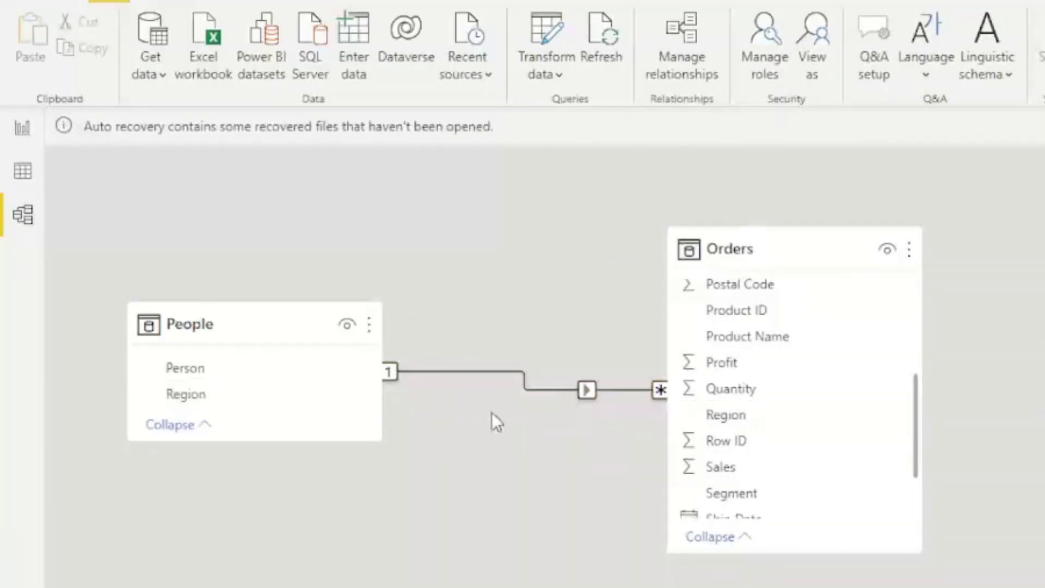
pyautogui.moveTo(820, 258)
pyautogui.moveTo(787, 248)
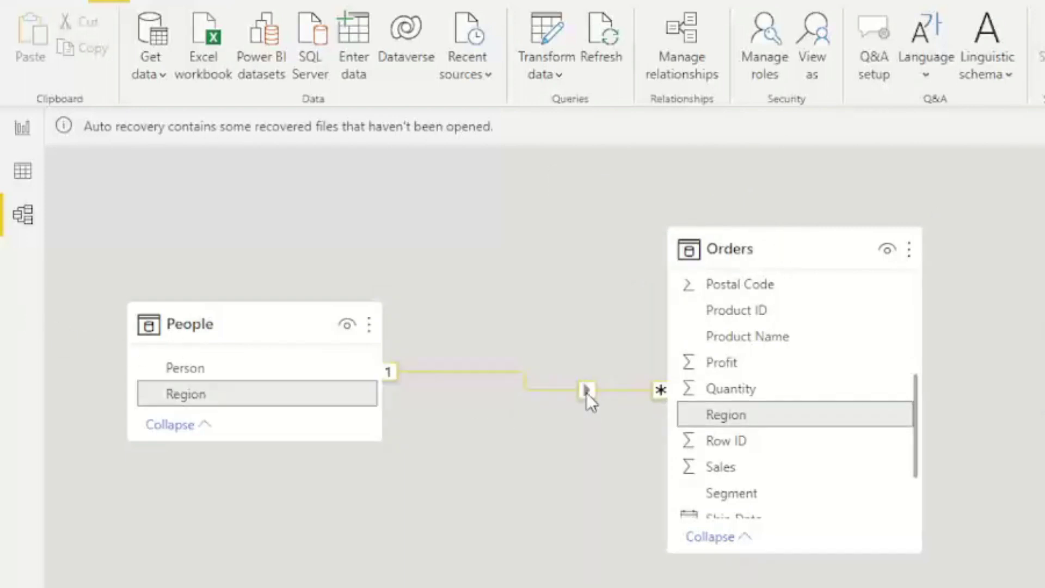
pyautogui.doubleClick(412, 324)
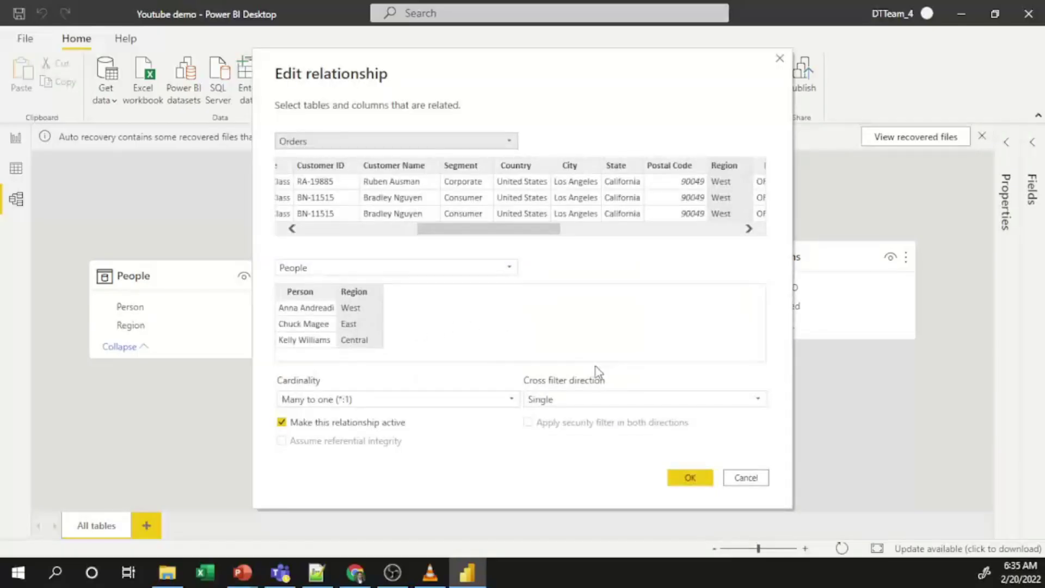
pyautogui.click(588, 399)
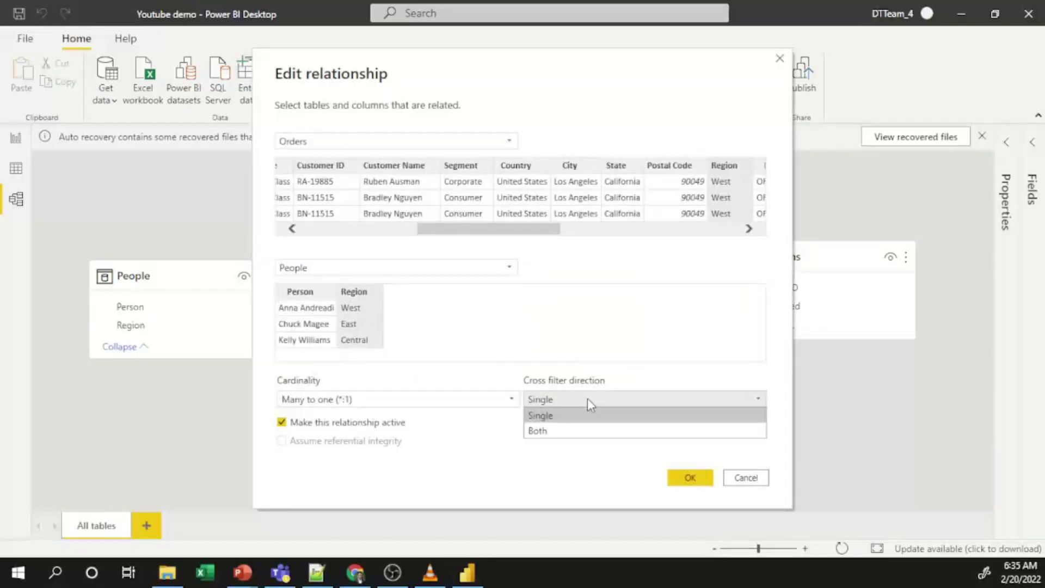
pyautogui.click(540, 431)
pyautogui.click(690, 477)
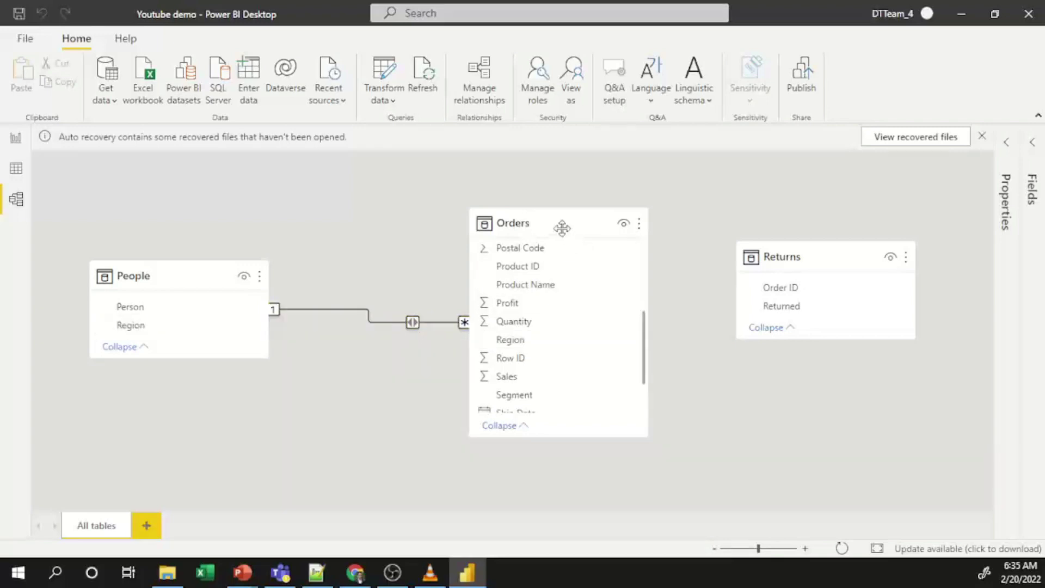
# Move the Orders table next to People and recheck the relationship settings
pyautogui.moveTo(551, 216); pyautogui.dragTo(441, 191)
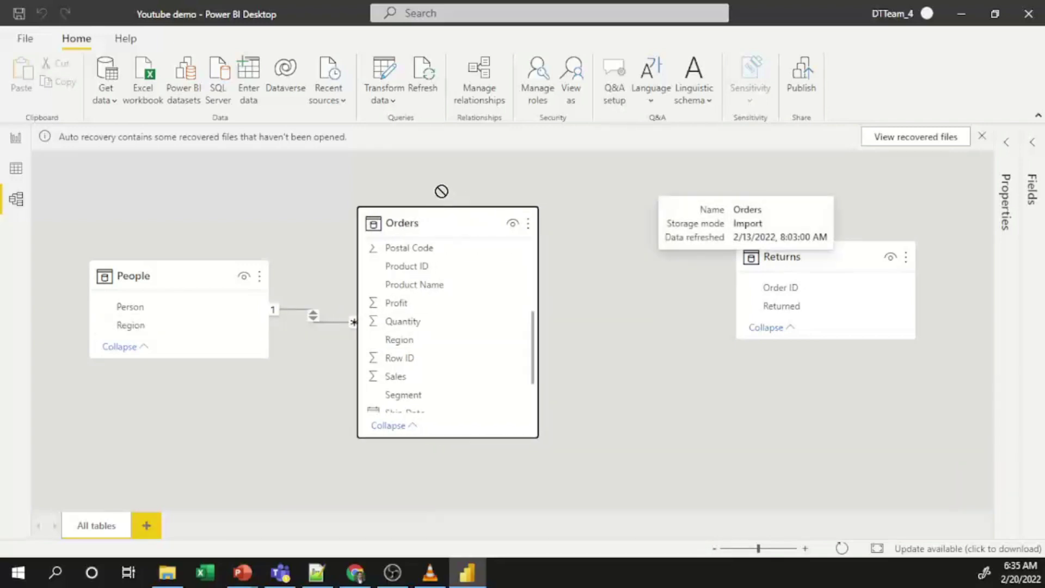
pyautogui.rightClick(315, 317)
pyautogui.click(328, 343)
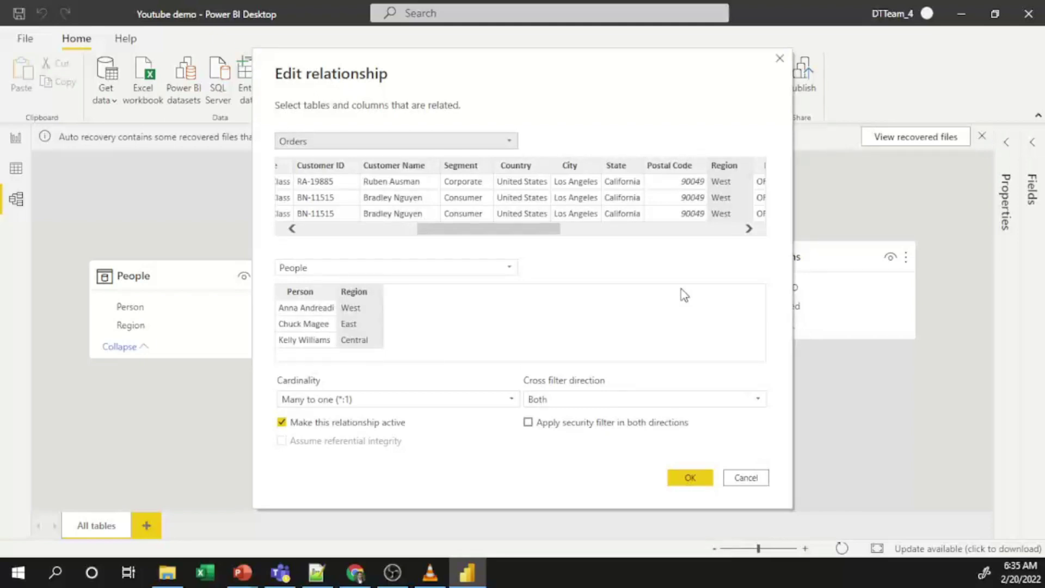
pyautogui.click(747, 481)
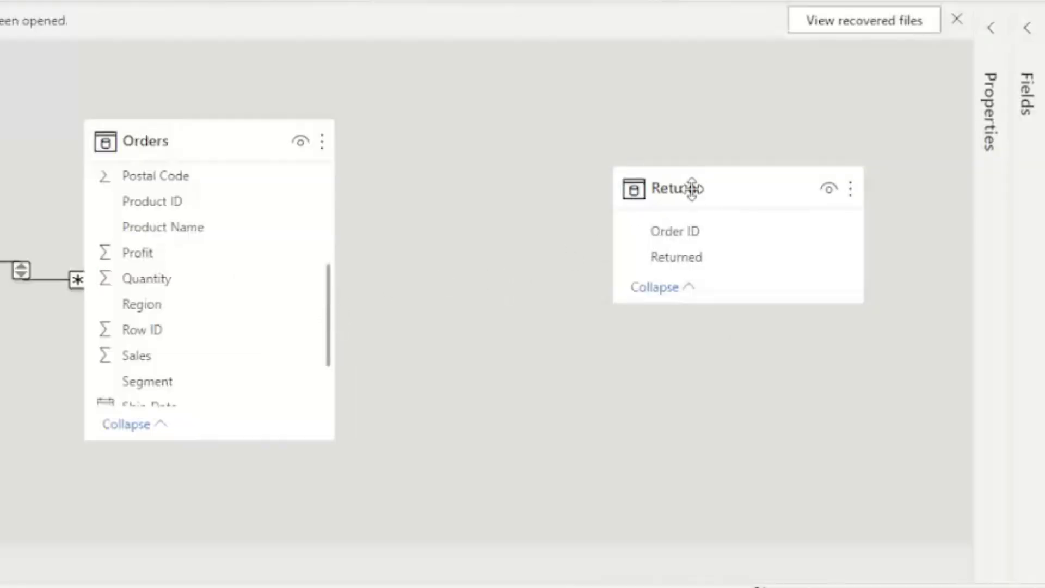
# Drag Orders' Order ID onto Returns' Order ID, creating a many-to-one relationship
pyautogui.moveTo(694, 187)
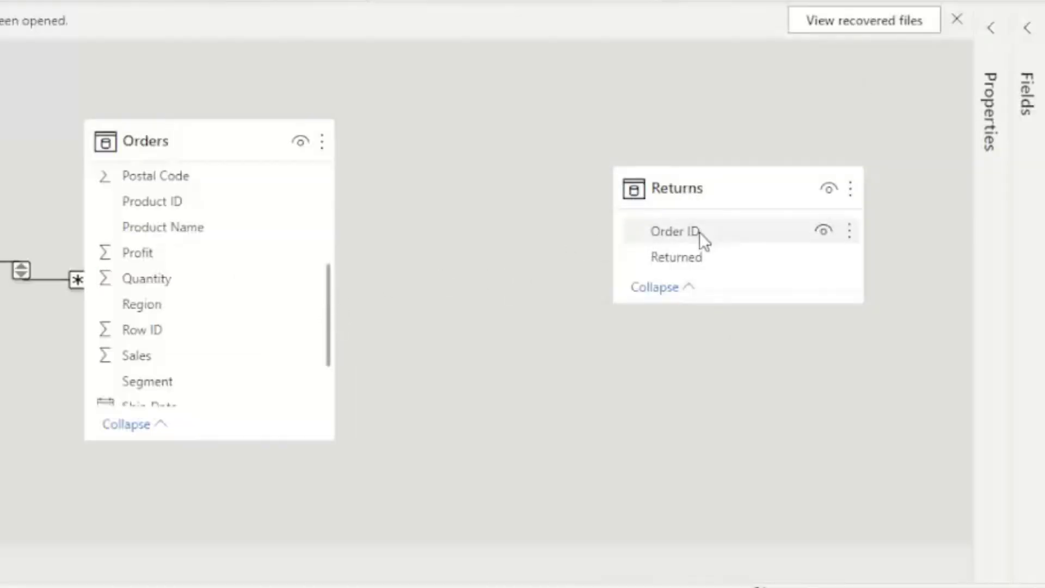
pyautogui.scroll(-2, 216, 316)
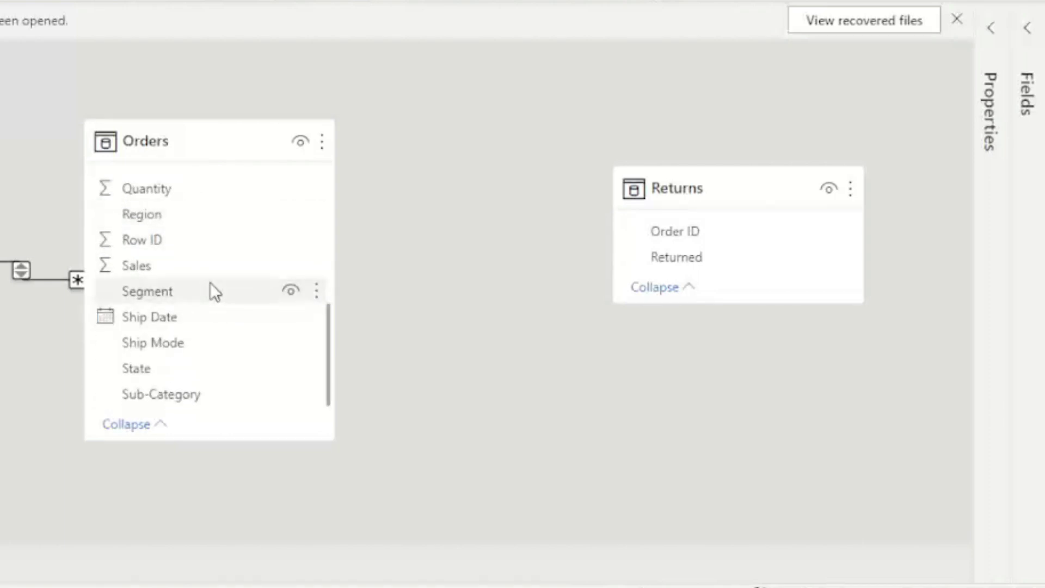
pyautogui.scroll(3, 210, 282)
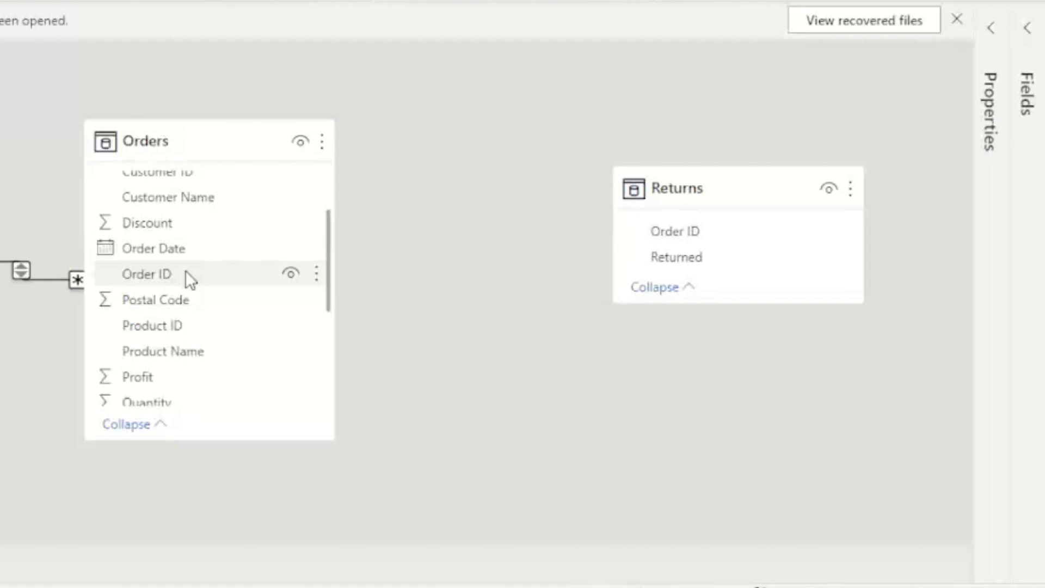
pyautogui.moveTo(185, 270); pyautogui.dragTo(714, 235)
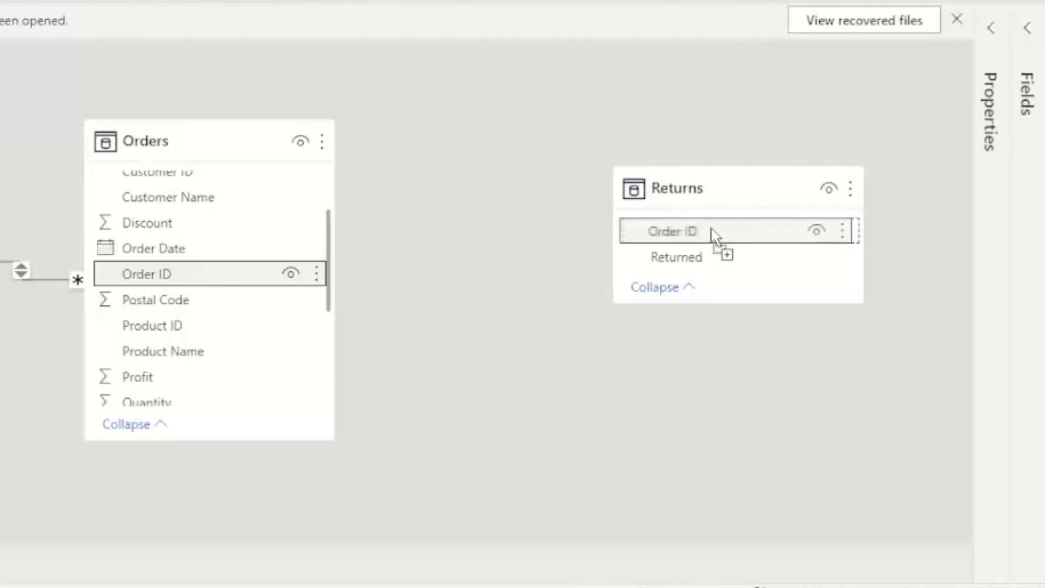
pyautogui.moveTo(714, 234); pyautogui.dragTo(710, 235)
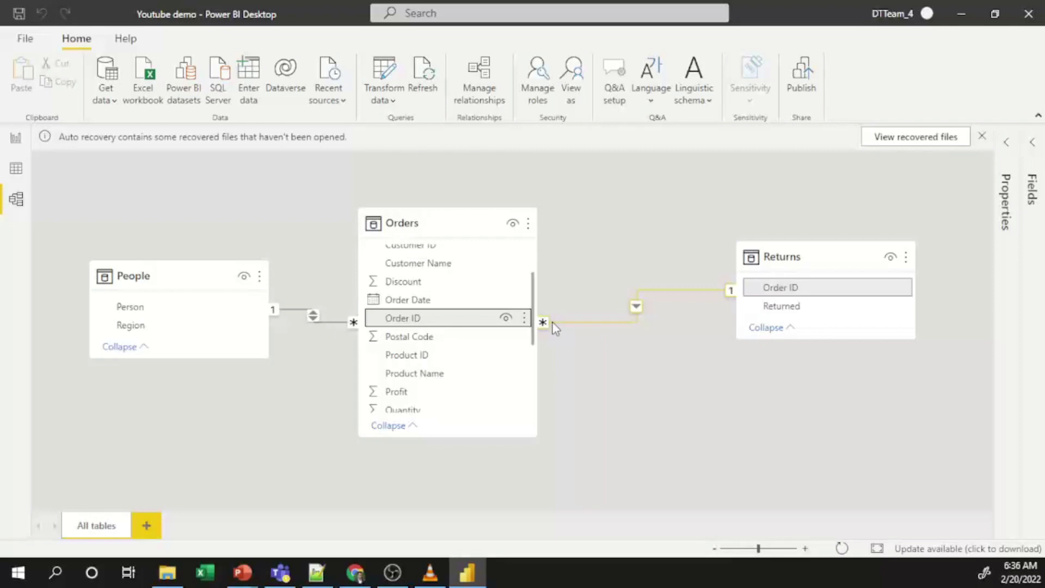
pyautogui.rightClick(637, 312)
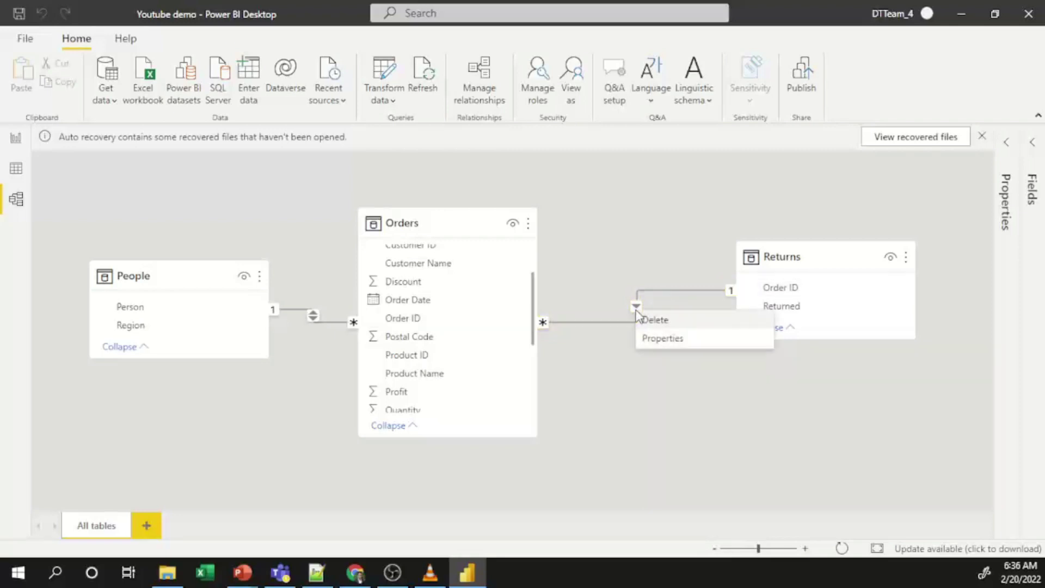
pyautogui.click(654, 343)
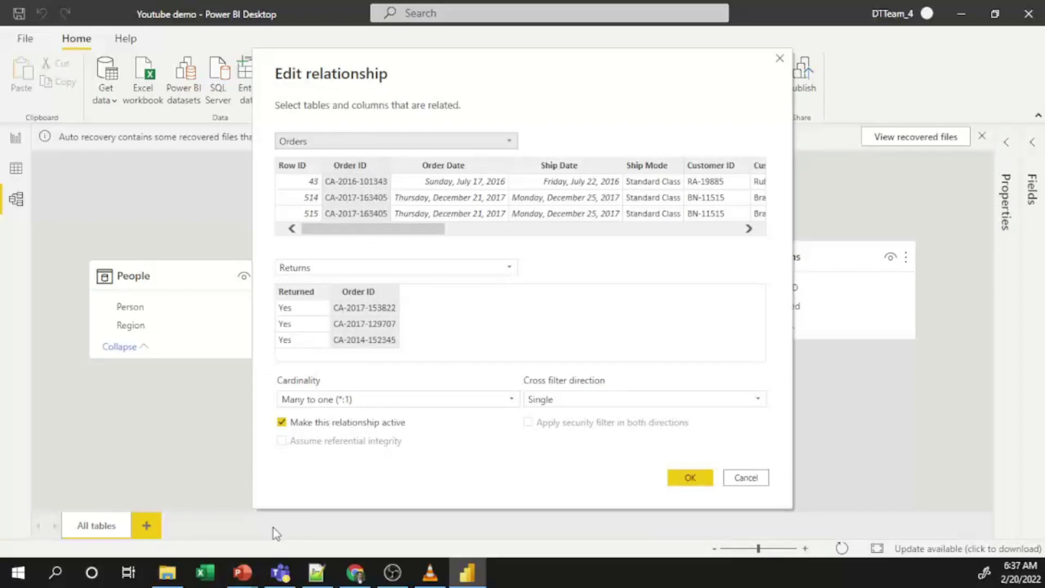
pyautogui.click(689, 478)
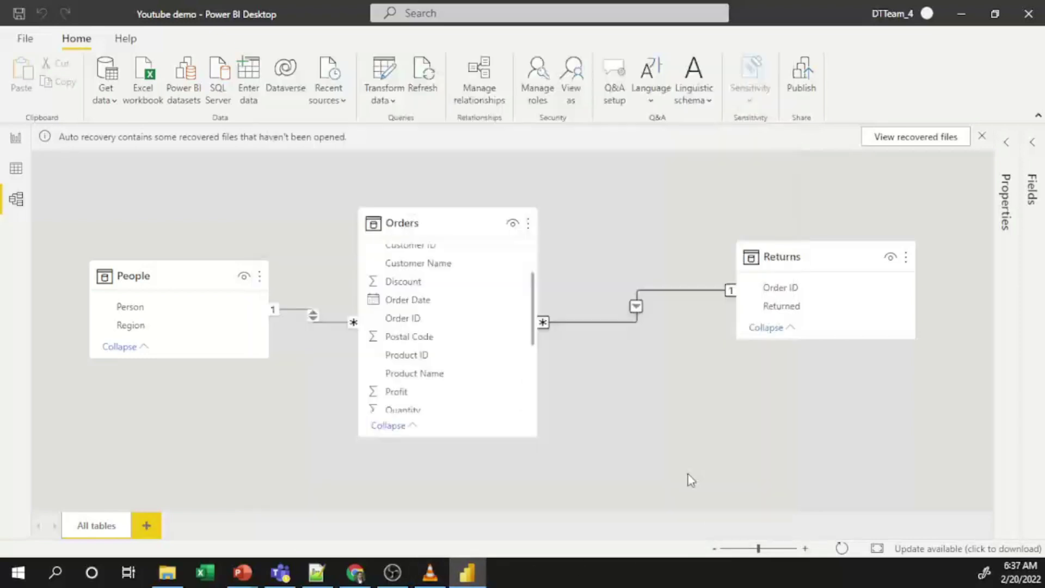
pyautogui.rightClick(623, 322)
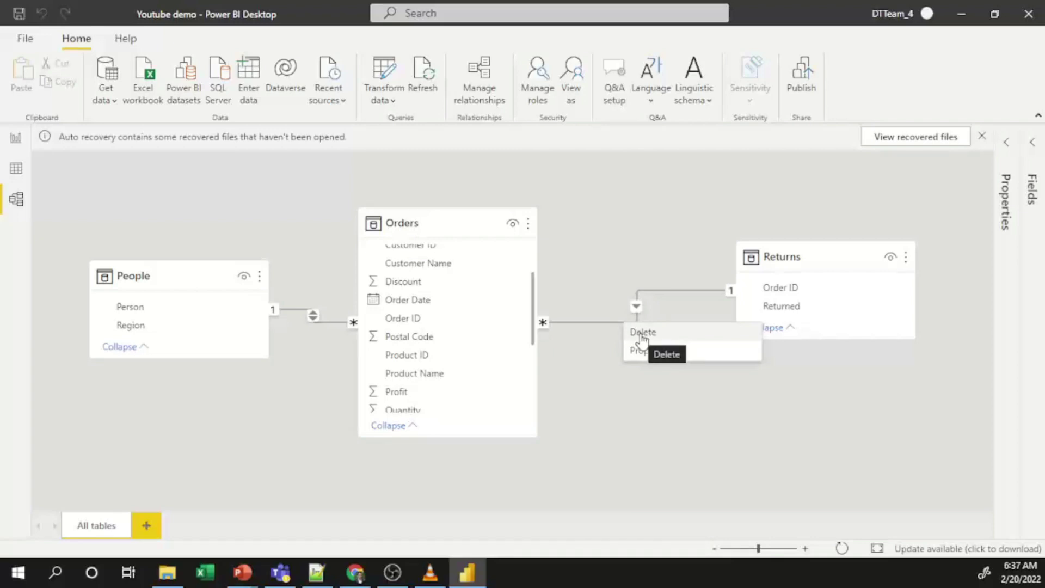
pyautogui.click(714, 548)
pyautogui.click(715, 549)
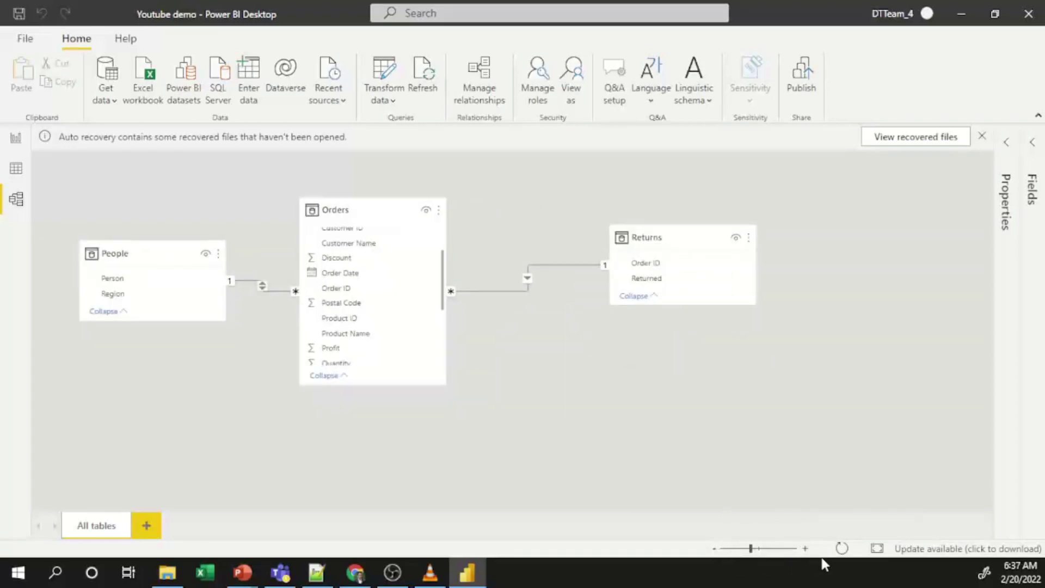
pyautogui.click(805, 549)
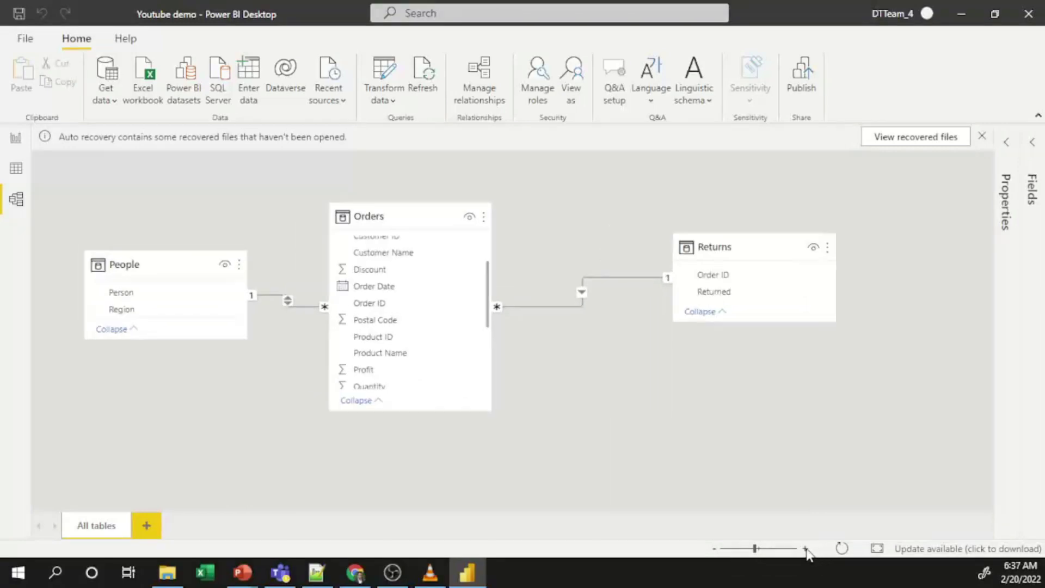